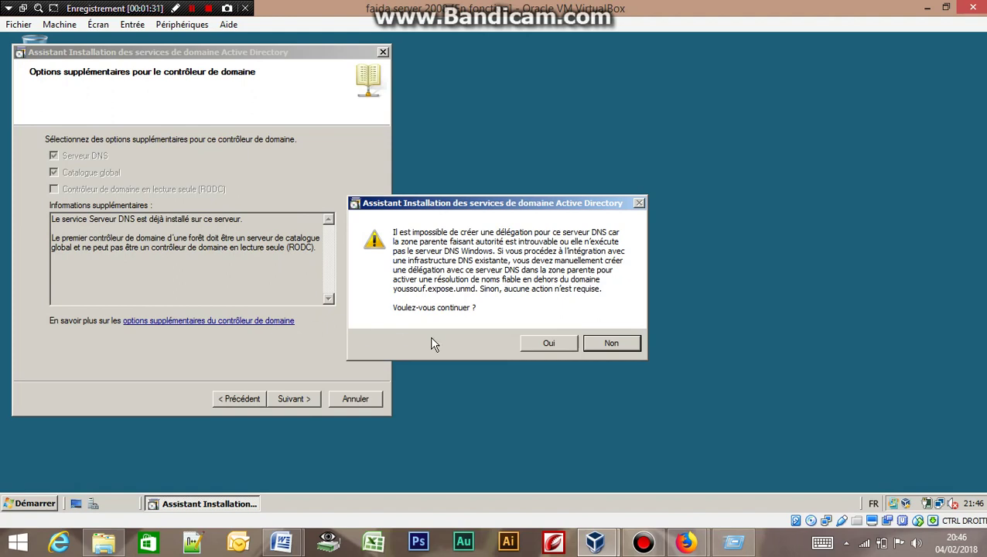
Step: Accept the DNS delegation warning and keep the default C:\Windows database, log and SYSVOL folders
{"action": "left_click", "coordinate": [550, 343]}
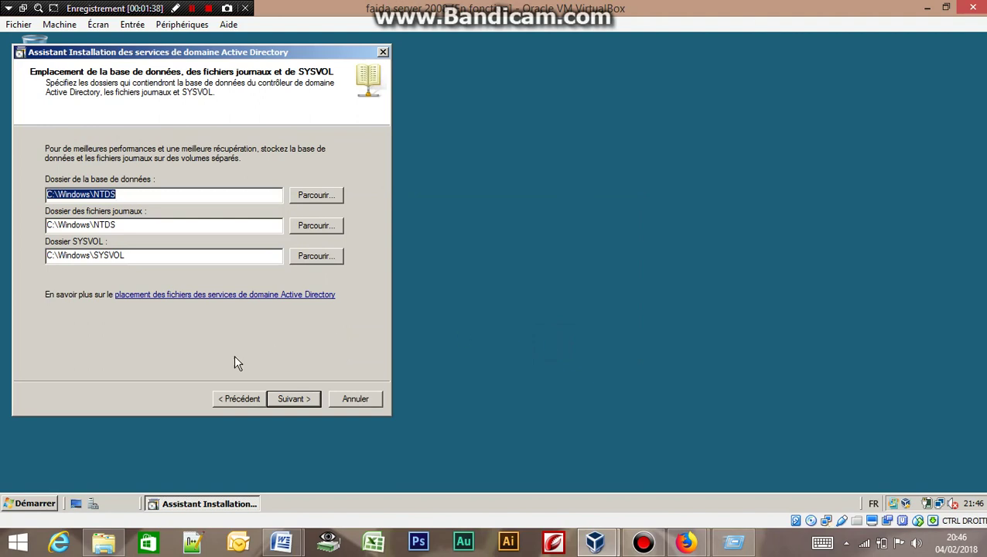
{"action": "left_click", "coordinate": [292, 399]}
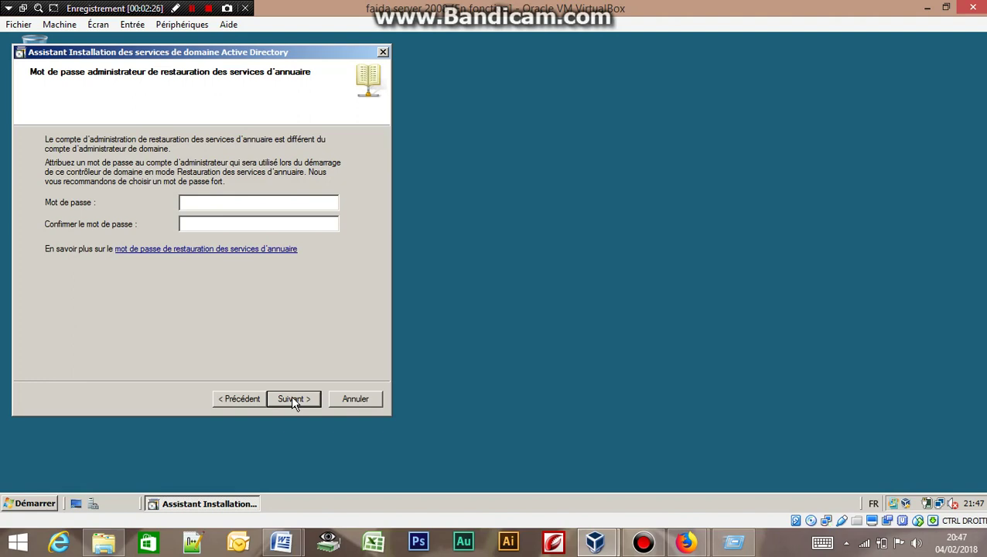
Step: Type the restore-mode administrator password in both password fields and continue to the Summary page
{"action": "type", "text": "Passw0"}
{"action": "key", "text": "Caps_Lock"}
{"action": "type", "text": "rd1"}
{"action": "type", "text": "1"}
{"action": "key", "text": "Tab"}
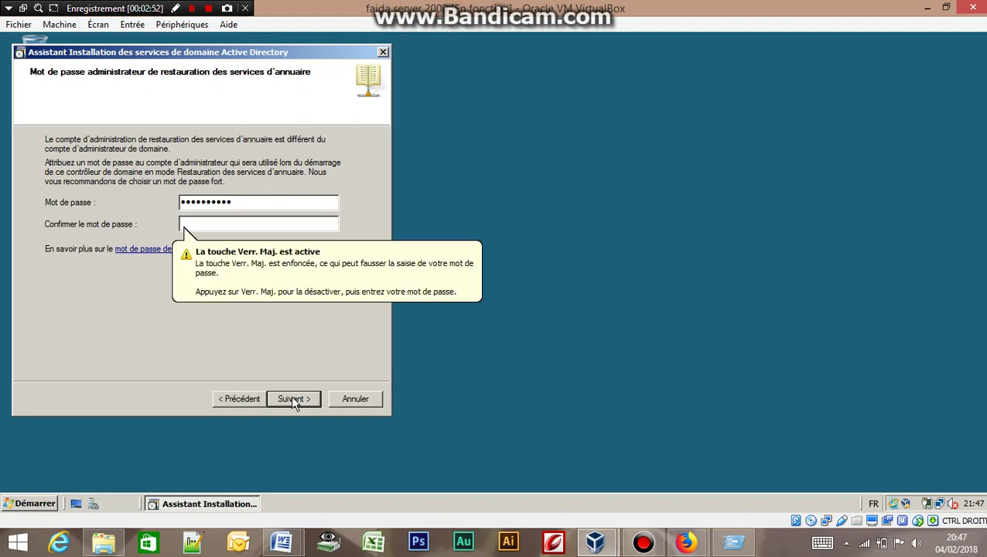
{"action": "key", "text": "Caps_Lock"}
{"action": "type", "text": "P"}
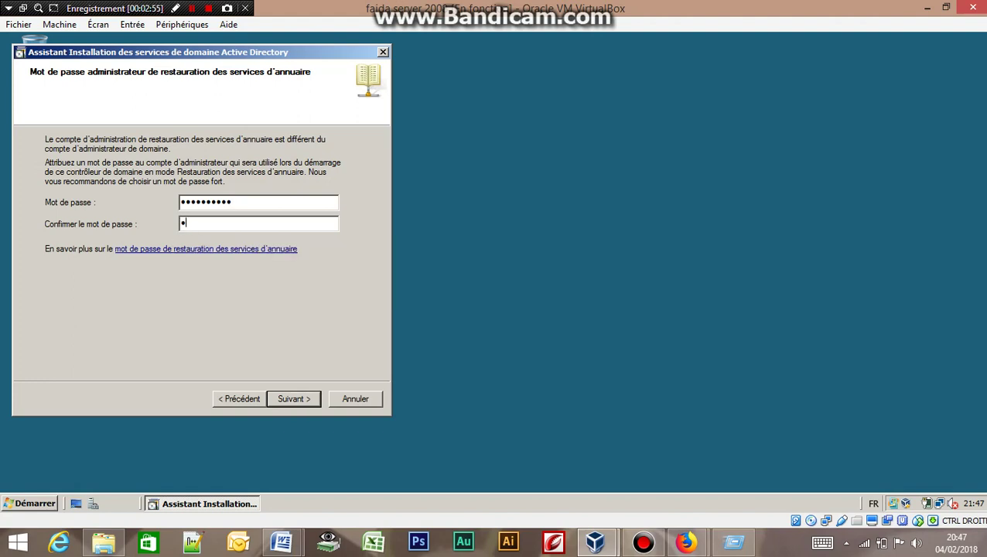
{"action": "type", "text": "asswo"}
{"action": "key", "text": "Caps_Lock"}
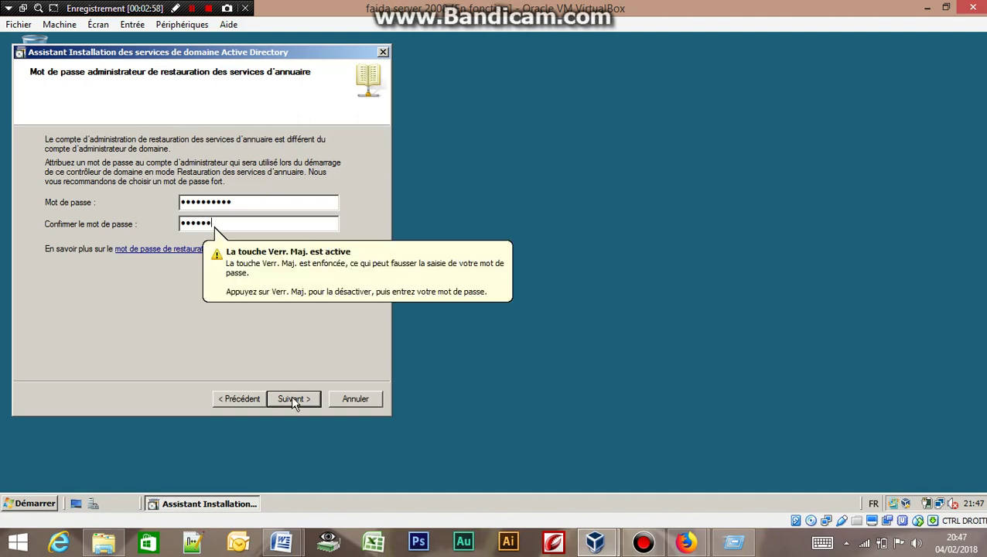
{"action": "type", "text": "1234"}
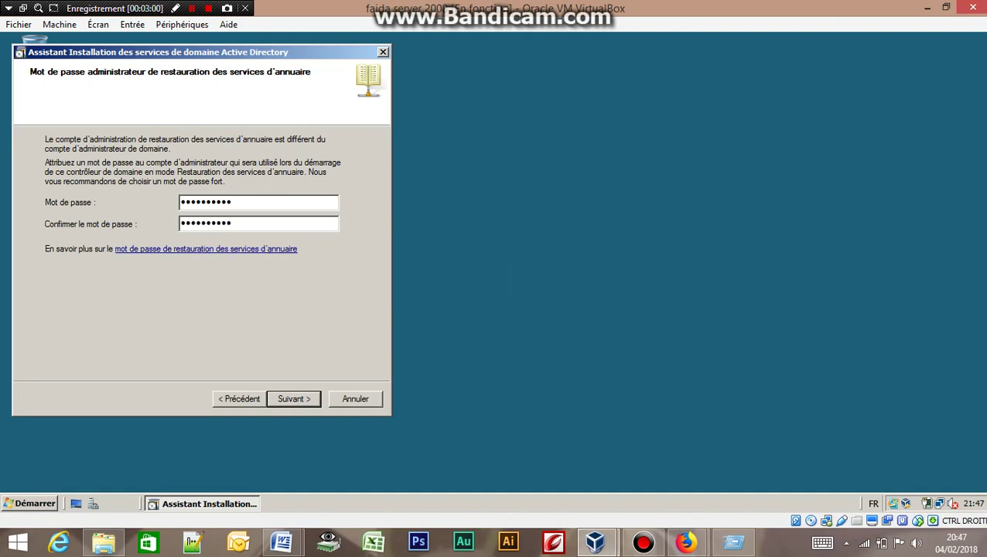
{"action": "left_click", "coordinate": [292, 404]}
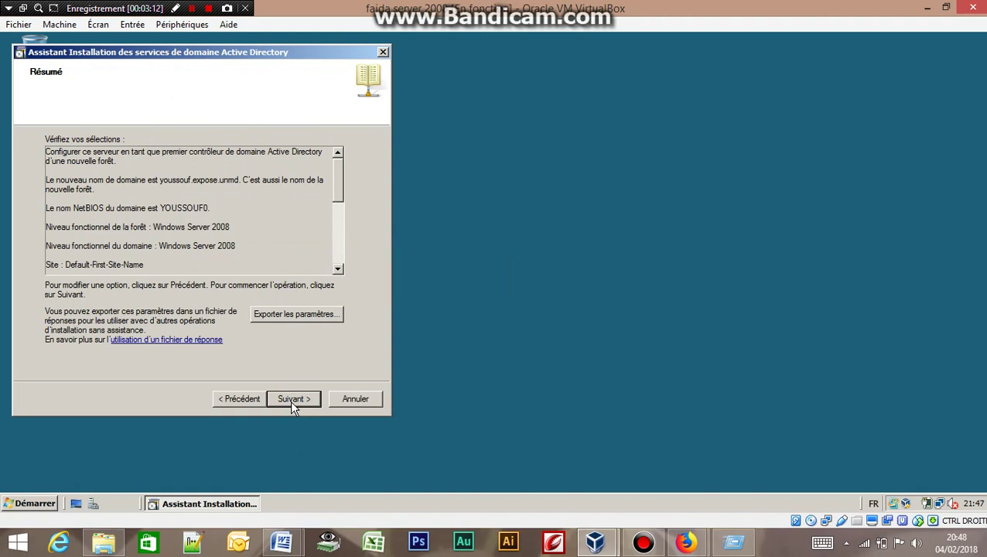
Step: Start the new-forest domain controller installation with 'Redémarrer à la fin de l'opération' ticked
{"action": "left_click", "coordinate": [292, 403]}
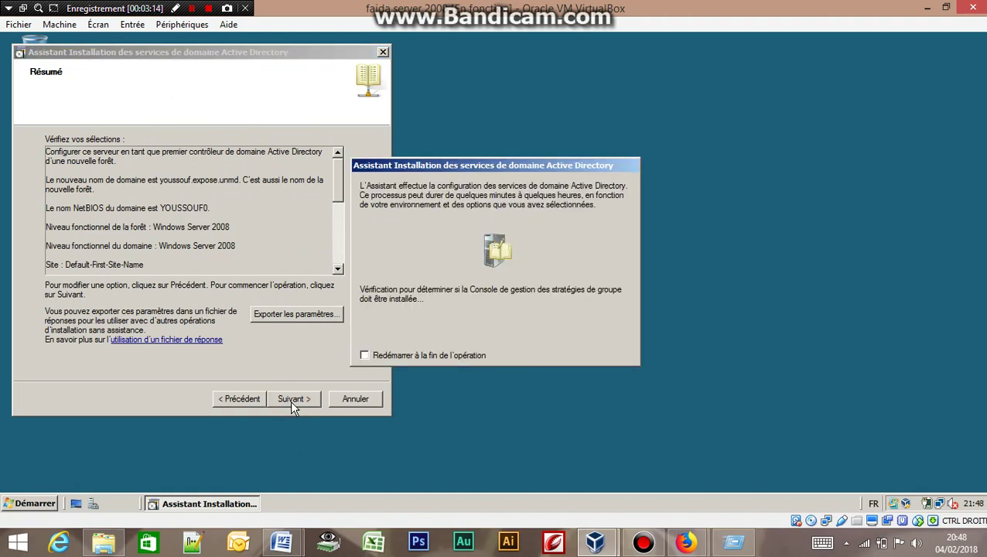
{"action": "left_click", "coordinate": [365, 352]}
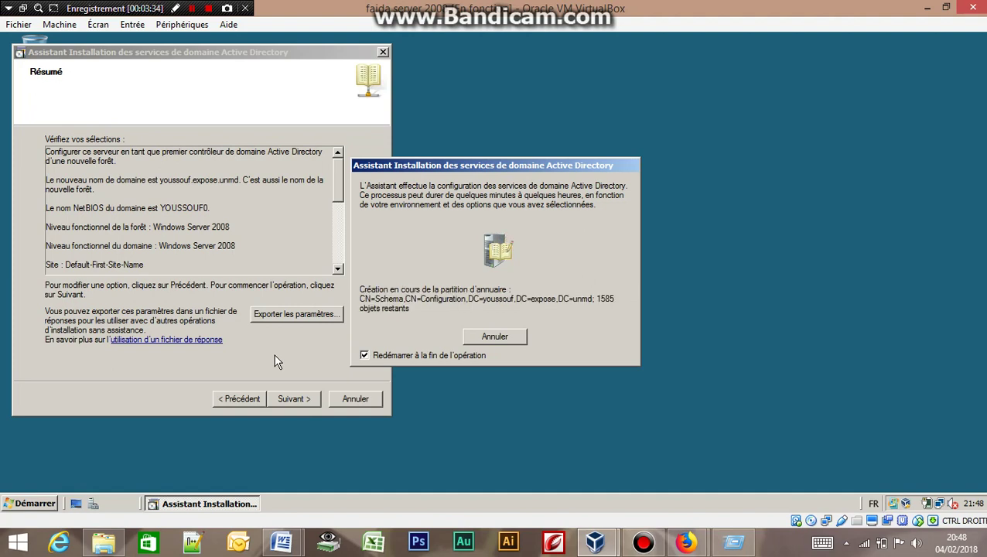
{"action": "left_click", "coordinate": [191, 8]}
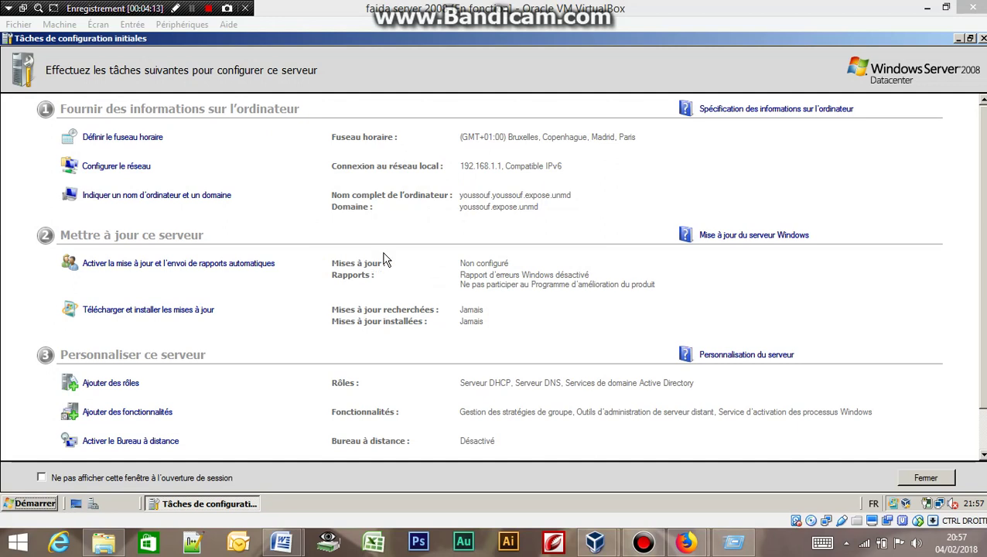
Step: Close Tâches de configuration initiales and launch Utilisateurs et ordinateurs Active Directory from Outils d'administration
{"action": "left_click", "coordinate": [982, 38]}
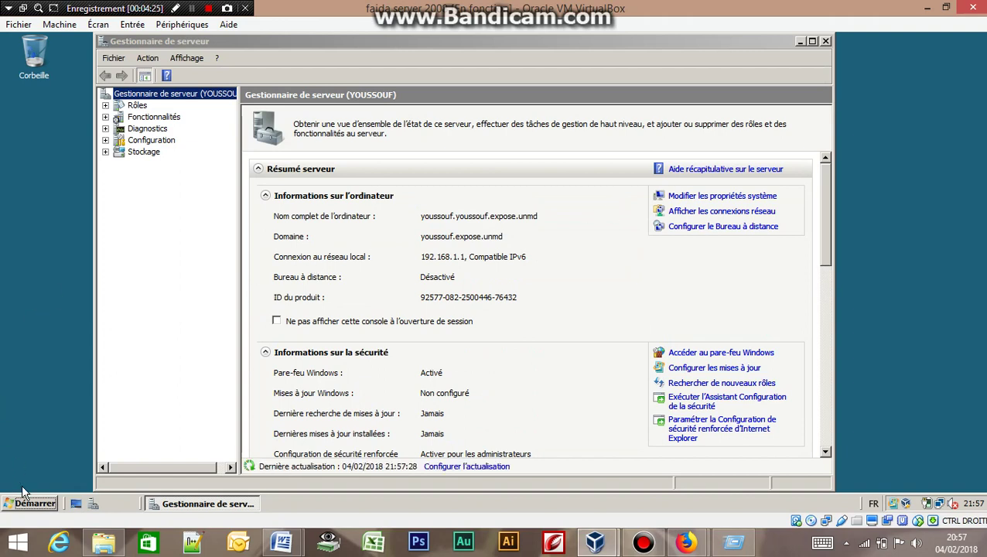
{"action": "left_click", "coordinate": [29, 505]}
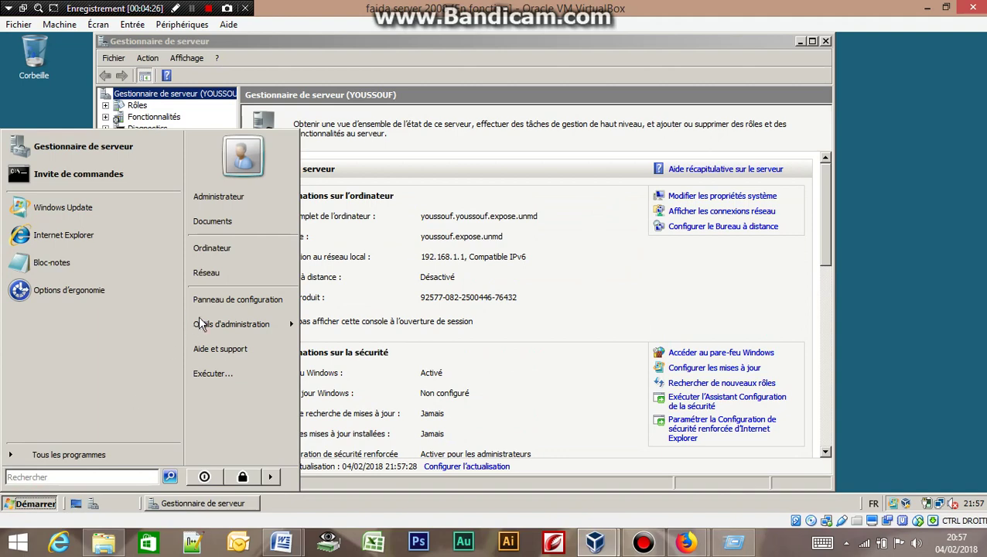
{"action": "mouse_move", "coordinate": [224, 333]}
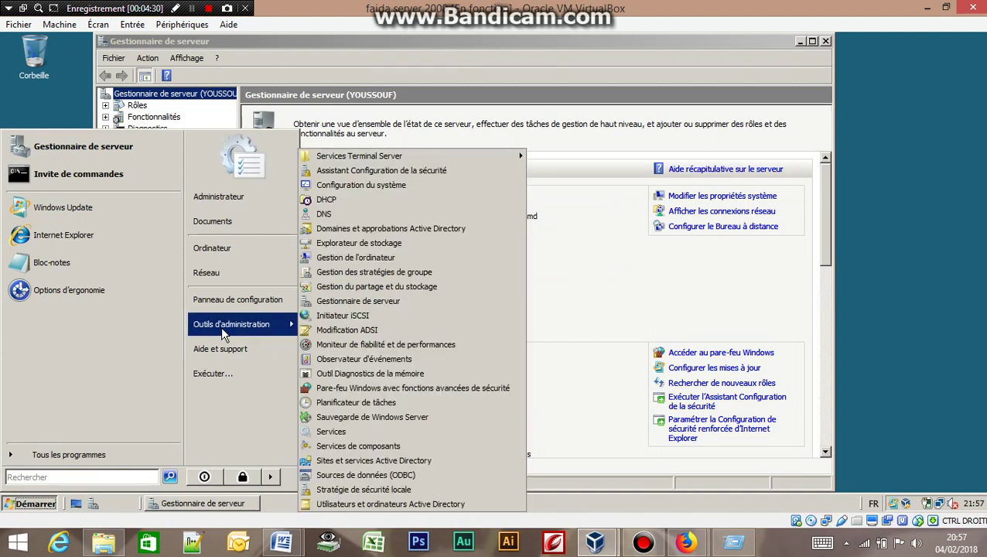
{"action": "left_click", "coordinate": [398, 503]}
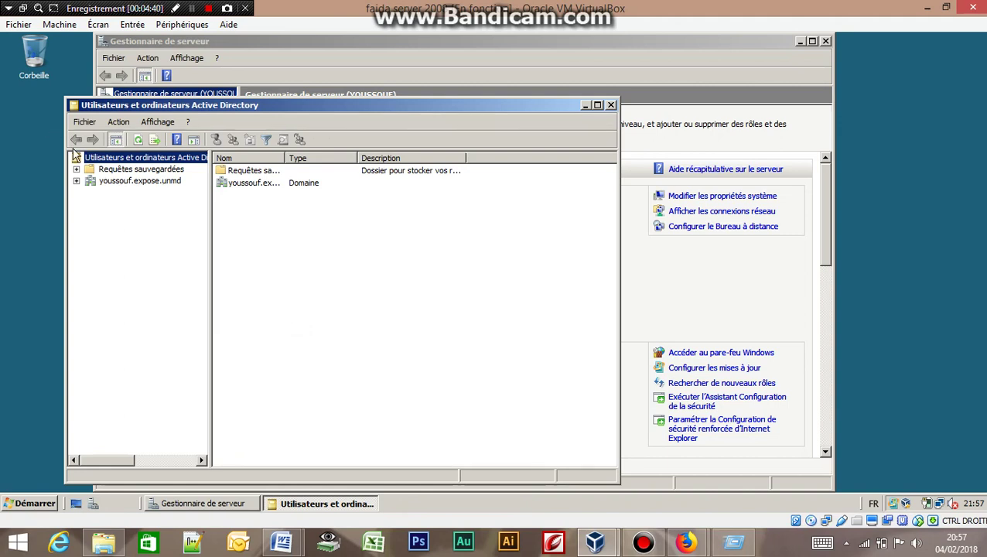
Step: Expand youssouf.expose.unmd, view the Users container and its Nouveau menu, then open Computers
{"action": "left_click", "coordinate": [76, 180]}
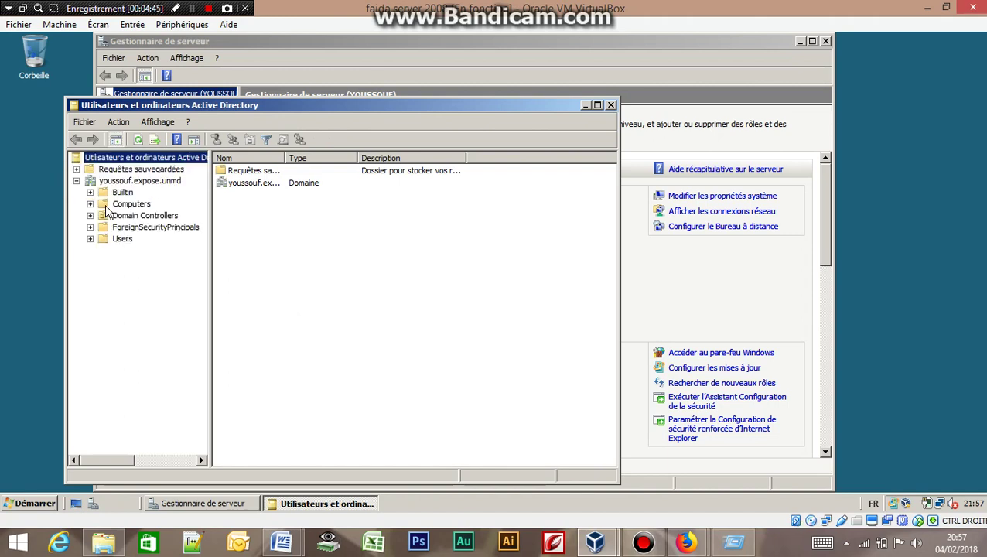
{"action": "left_click", "coordinate": [106, 239]}
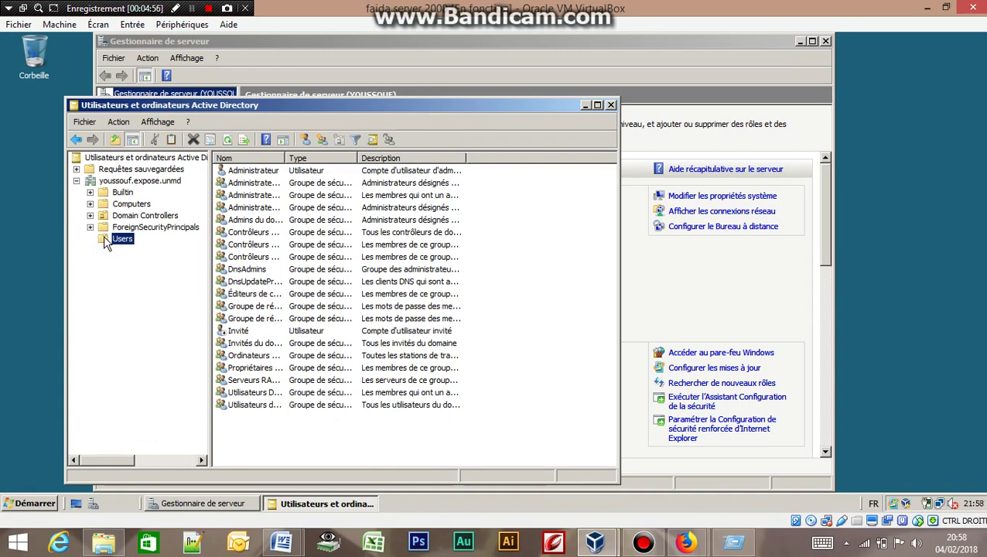
{"action": "right_click", "coordinate": [105, 242]}
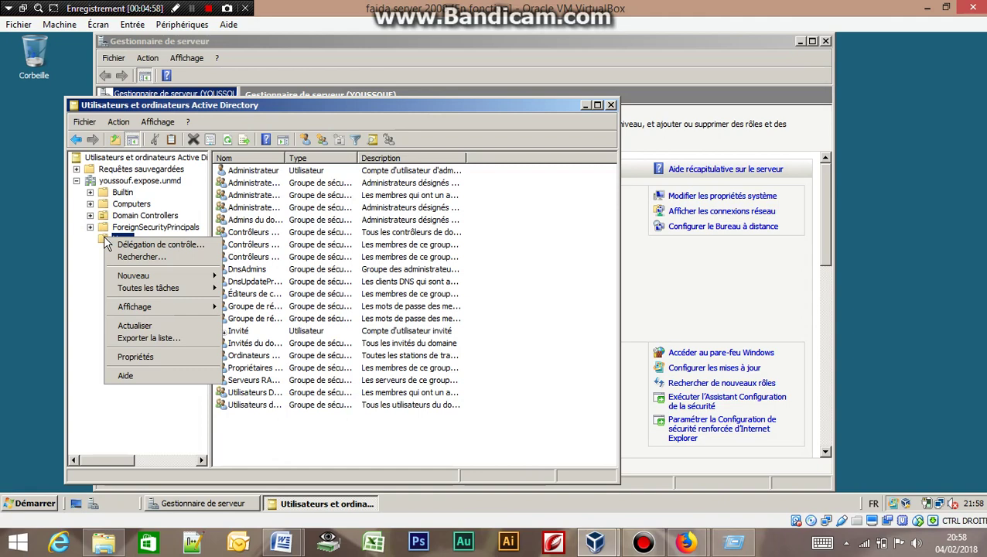
{"action": "mouse_move", "coordinate": [140, 277]}
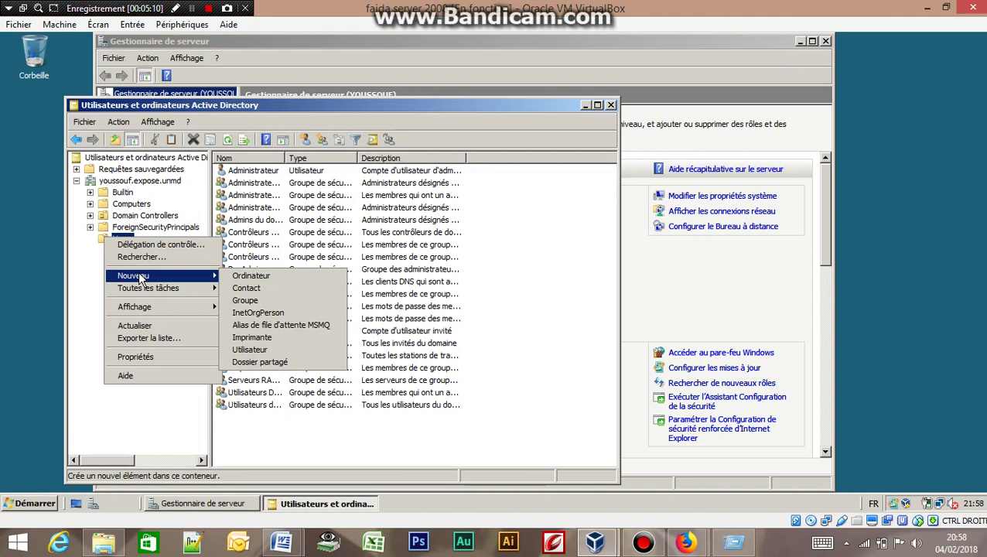
{"action": "left_click", "coordinate": [115, 205]}
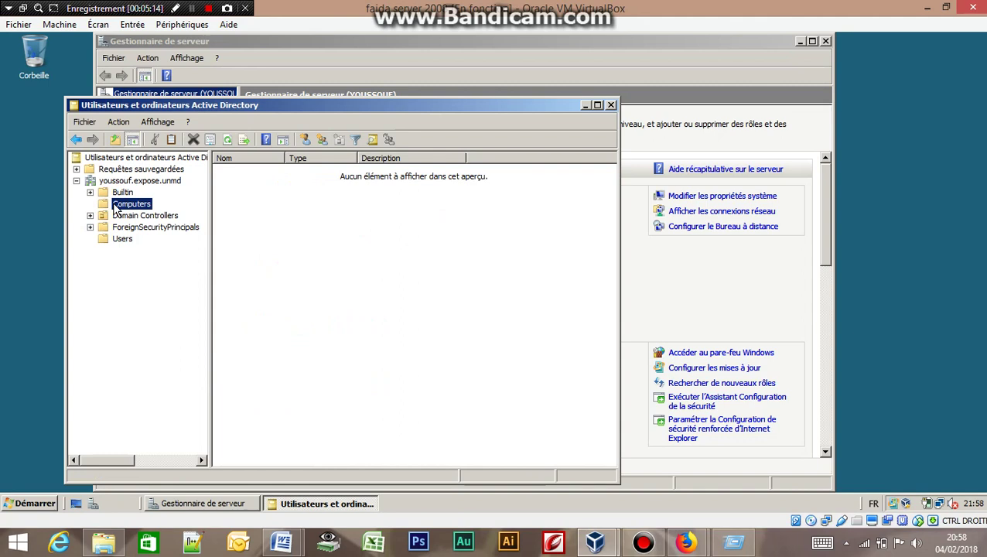
{"action": "right_click", "coordinate": [115, 205]}
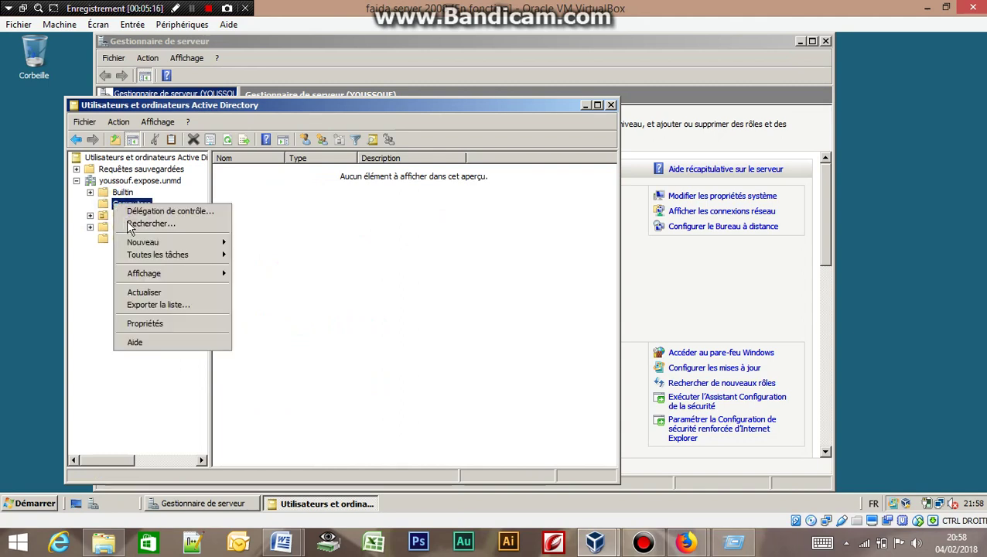
{"action": "mouse_move", "coordinate": [152, 244]}
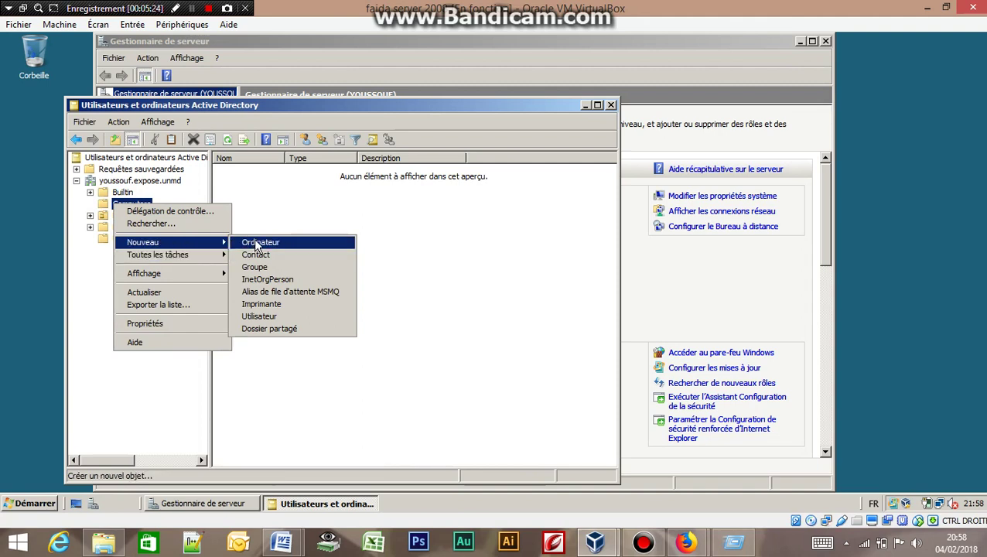
{"action": "left_click", "coordinate": [255, 242]}
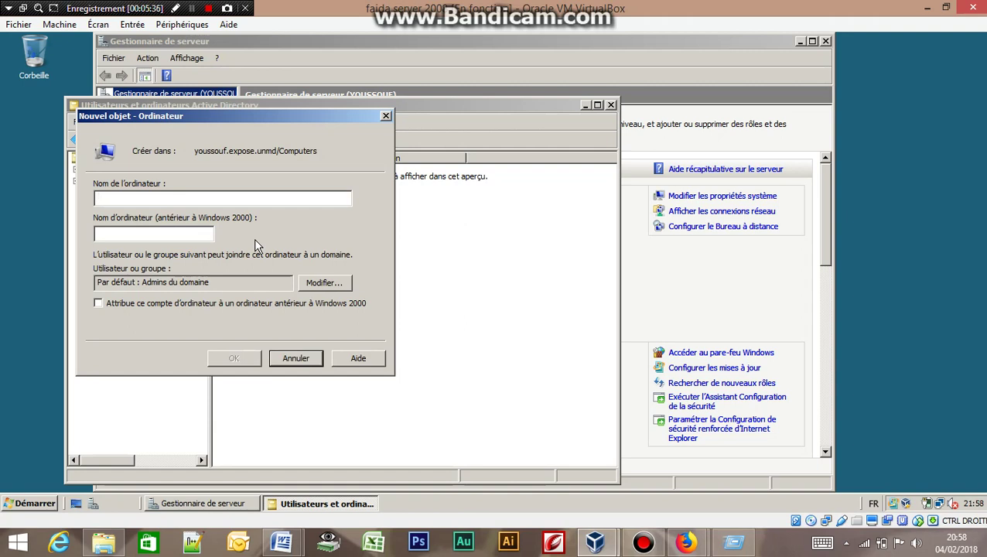
{"action": "left_click", "coordinate": [295, 358]}
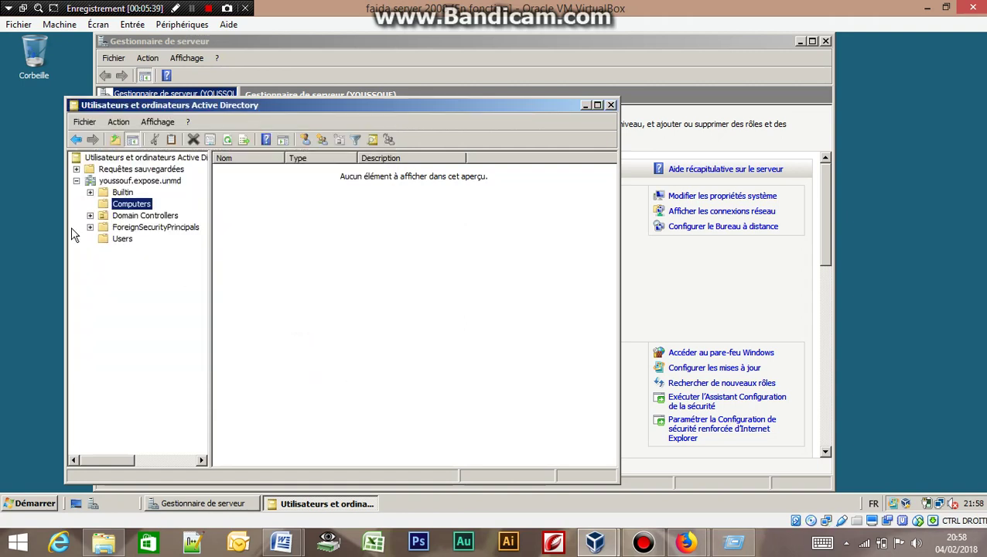
{"action": "left_click", "coordinate": [109, 237]}
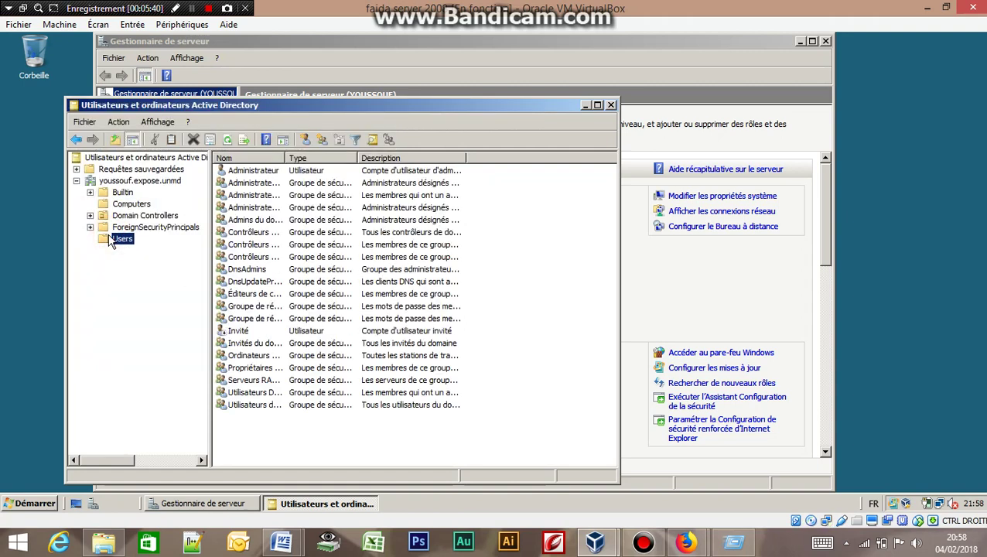
{"action": "right_click", "coordinate": [110, 239]}
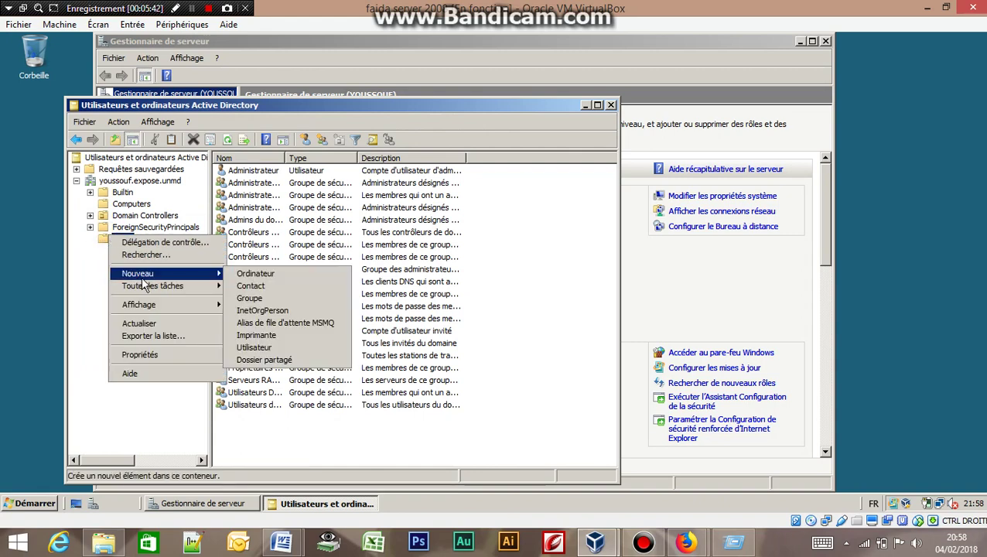
{"action": "left_click", "coordinate": [250, 275]}
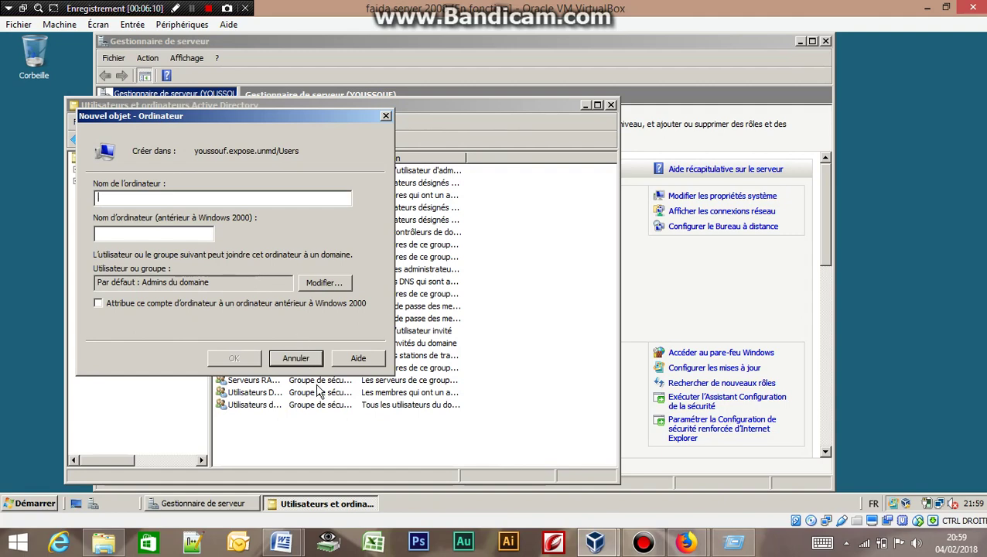
{"action": "left_click", "coordinate": [294, 359]}
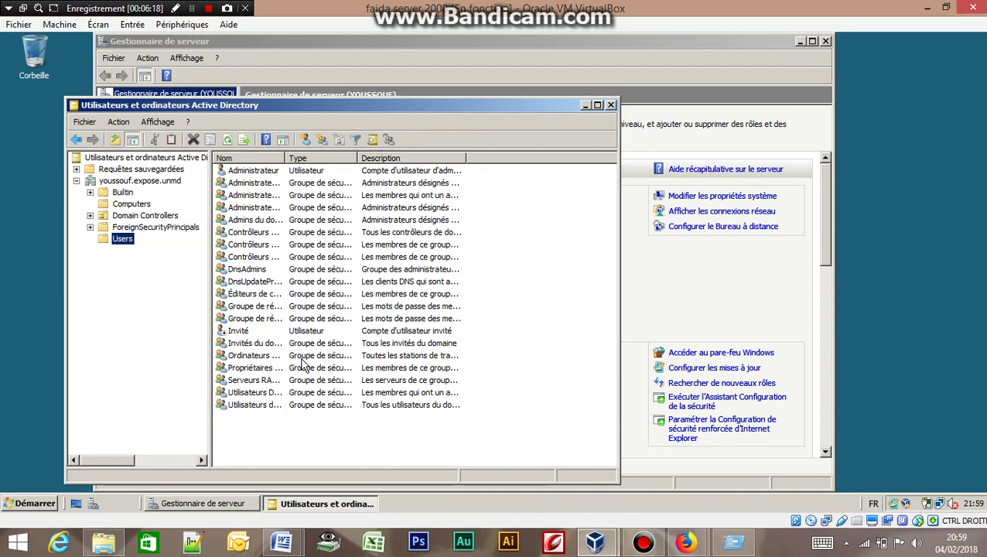
{"action": "left_click", "coordinate": [323, 172]}
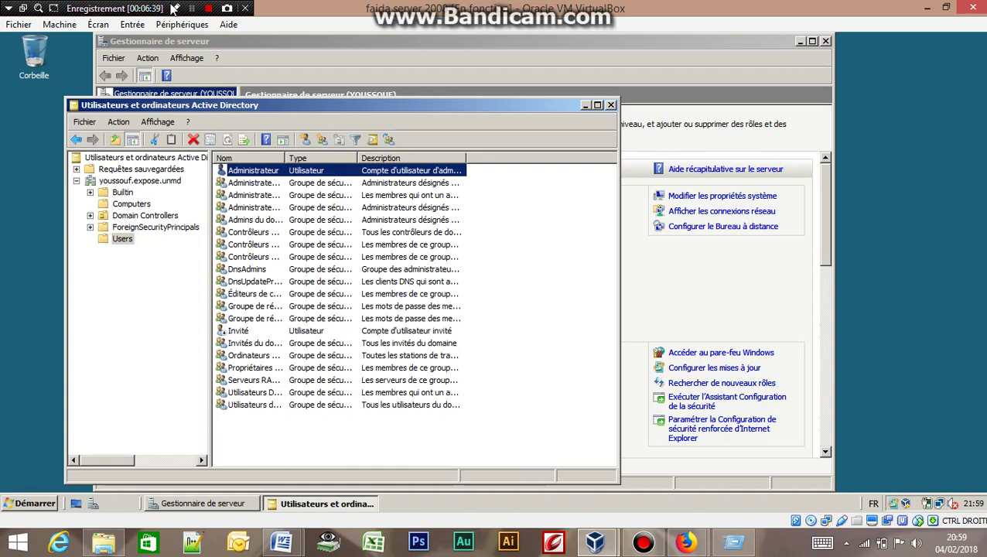
{"action": "left_click", "coordinate": [192, 7]}
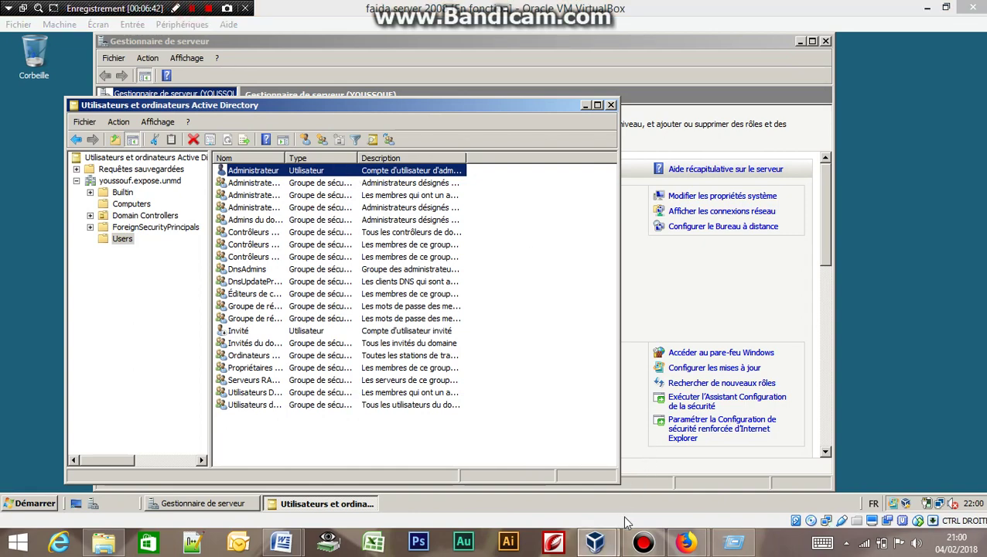
Step: Start the Windows 7 VM from VirtualBox Manager and dismiss the session-opening error
{"action": "mouse_move", "coordinate": [604, 540]}
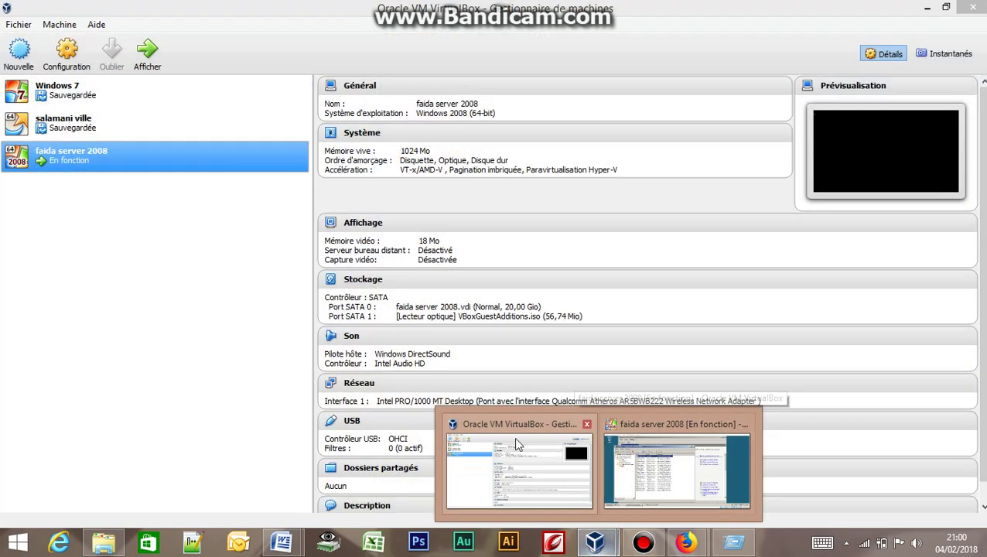
{"action": "left_click", "coordinate": [514, 441]}
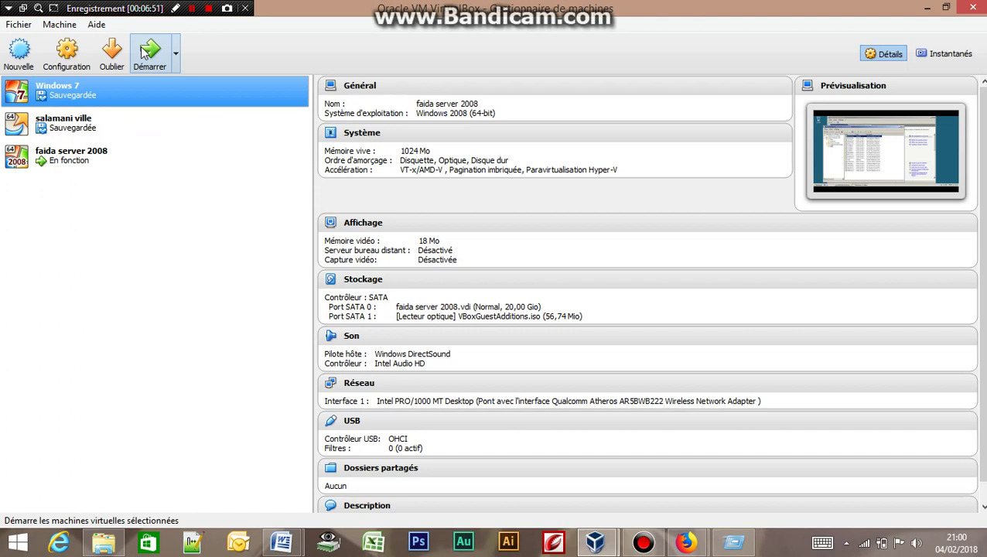
{"action": "left_click", "coordinate": [141, 51]}
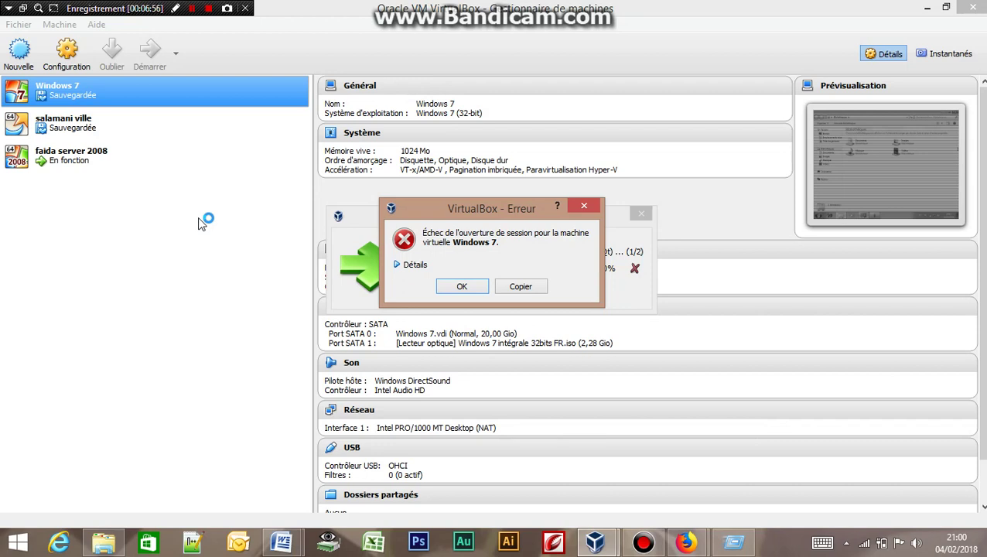
{"action": "left_click", "coordinate": [480, 286]}
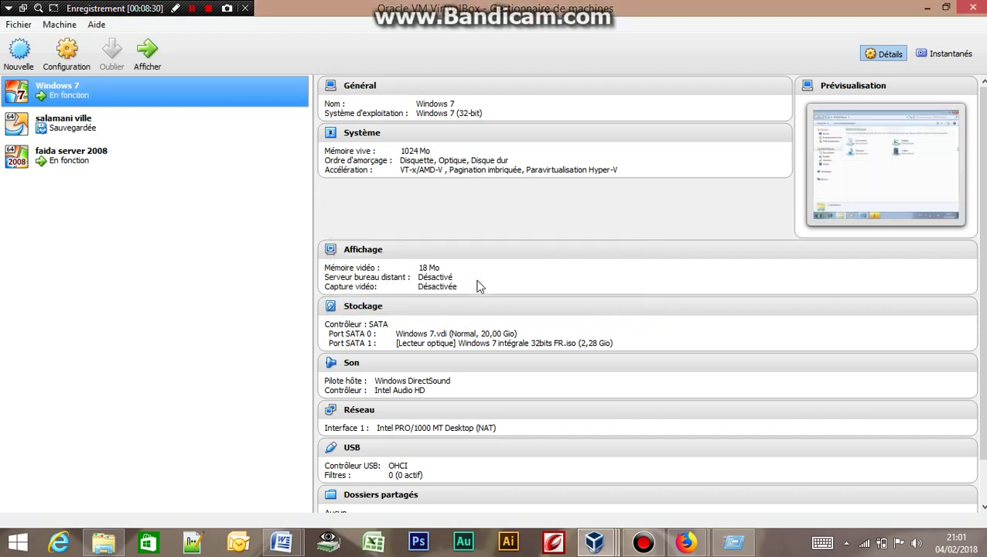
Step: Show the running Windows 7 VM's window with Afficher to reach the guest desktop
{"action": "left_click", "coordinate": [145, 49]}
{"action": "left_click", "coordinate": [145, 51]}
{"action": "left_click", "coordinate": [145, 51]}
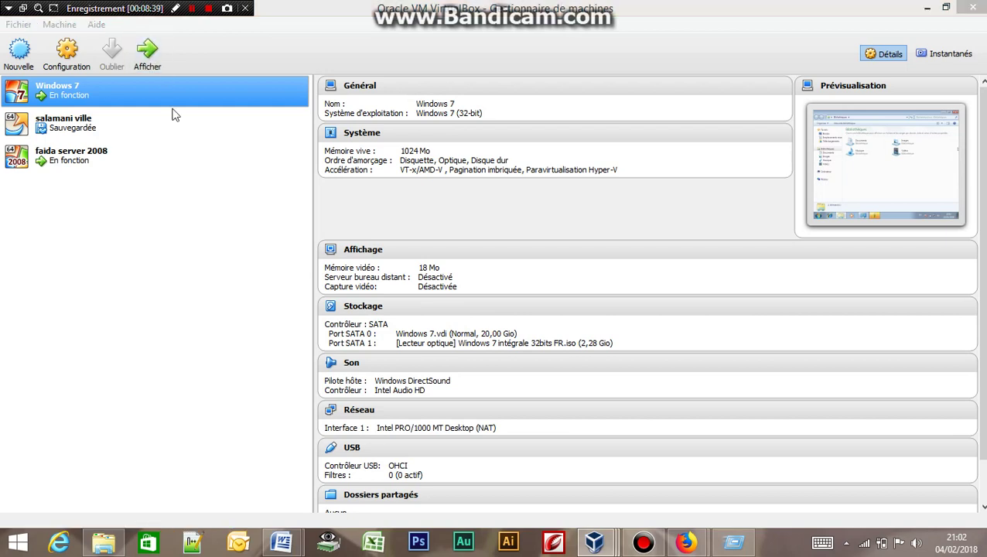
{"action": "left_click", "coordinate": [145, 50]}
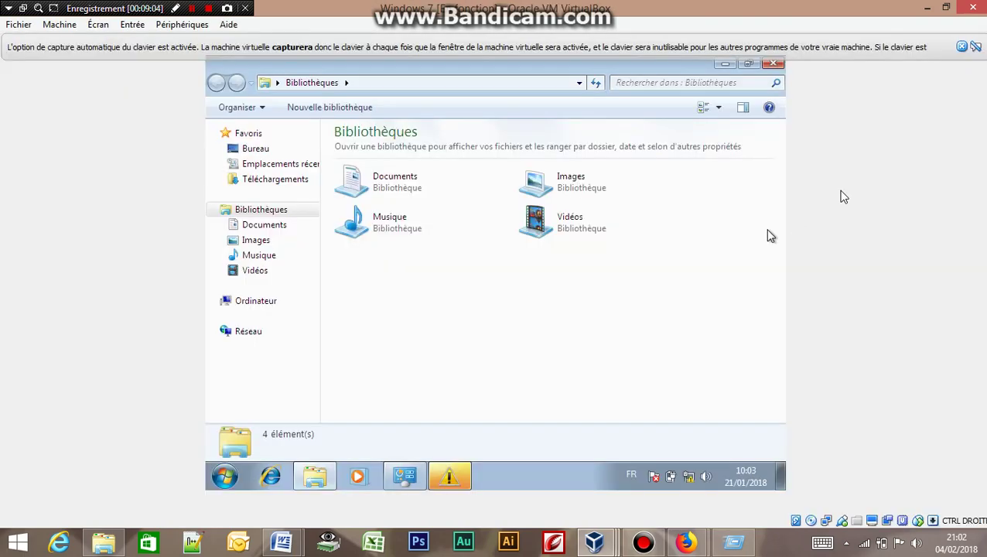
Step: Close the keyboard-capture notice and the genuine-Windows warning in the Windows 7 guest
{"action": "left_click", "coordinate": [961, 47]}
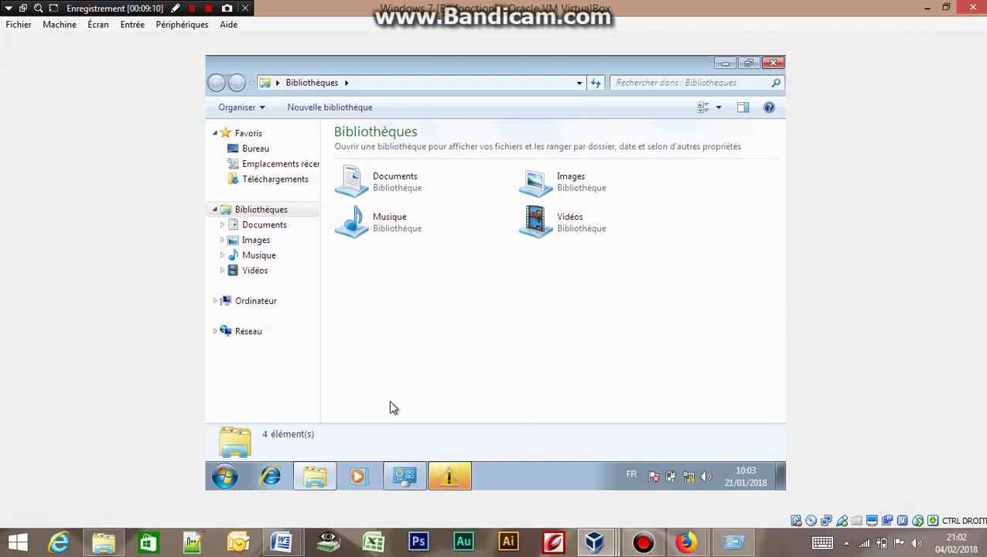
{"action": "left_click", "coordinate": [450, 478]}
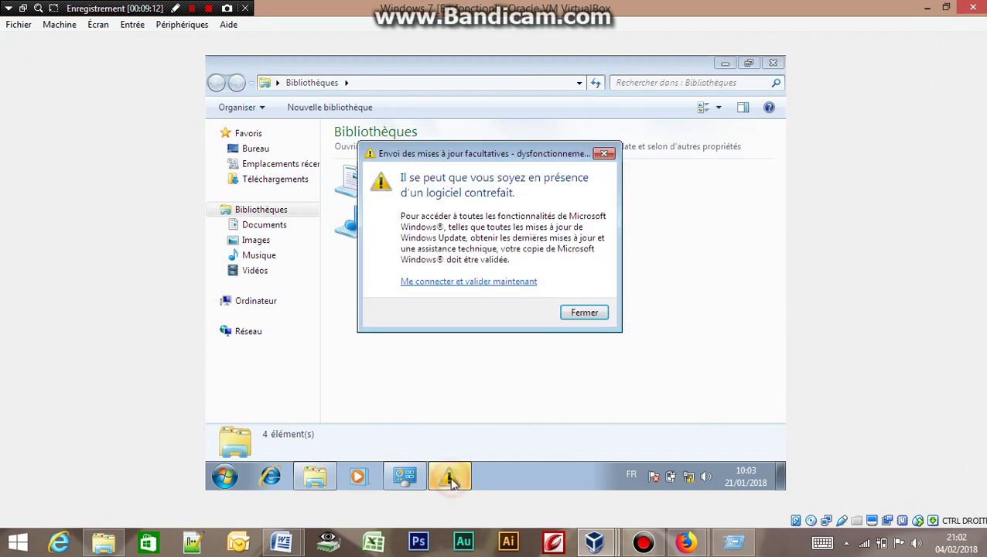
{"action": "left_click", "coordinate": [580, 314]}
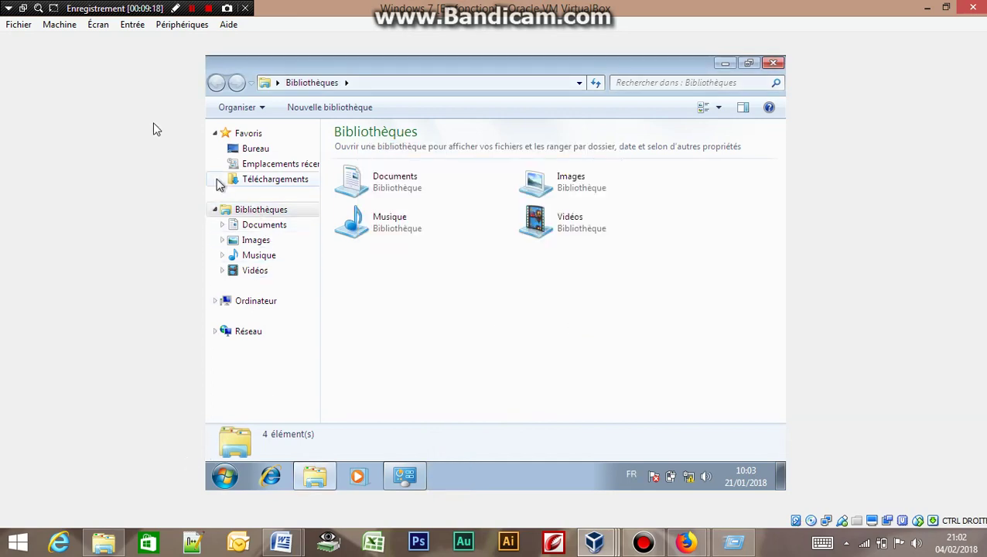
{"action": "left_click", "coordinate": [175, 27]}
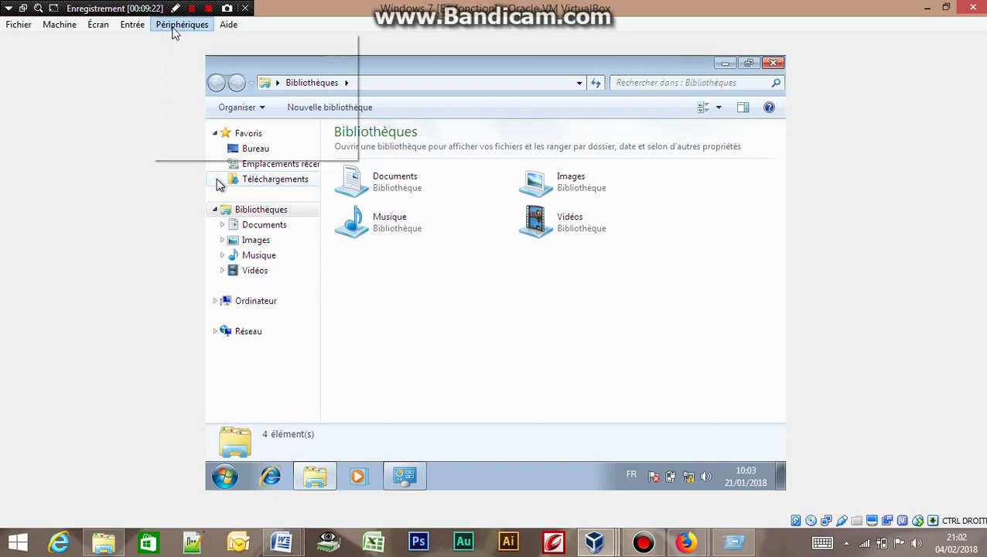
Step: Insert the Guest Additions CD image via Périphériques, then close the Bibliothèques and Panneau de configuration windows
{"action": "left_click", "coordinate": [175, 26]}
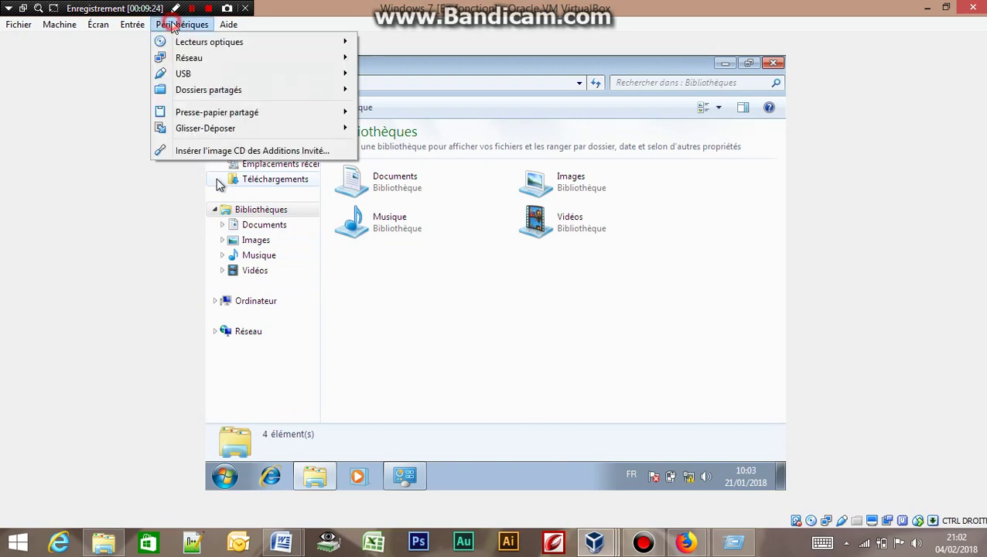
{"action": "left_click", "coordinate": [202, 150]}
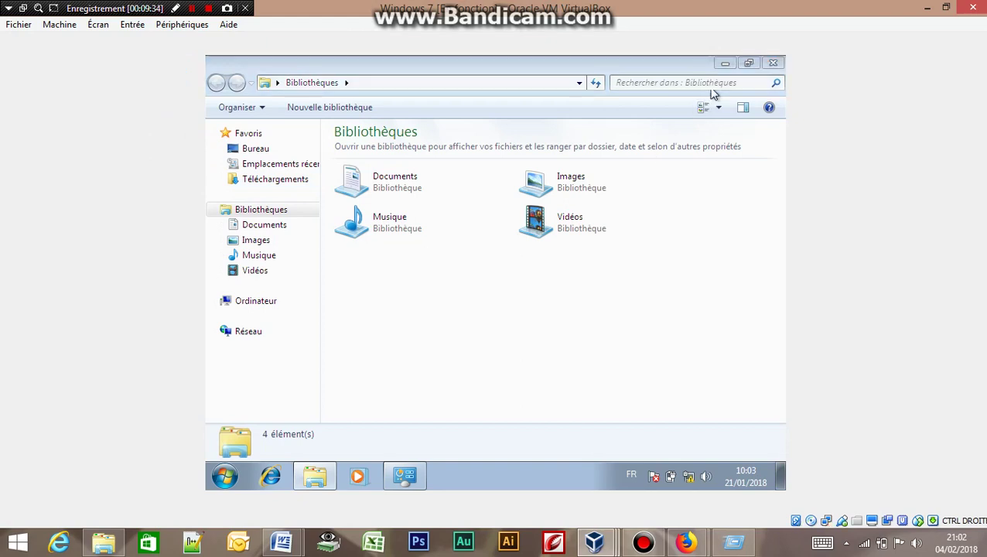
{"action": "left_click", "coordinate": [770, 64]}
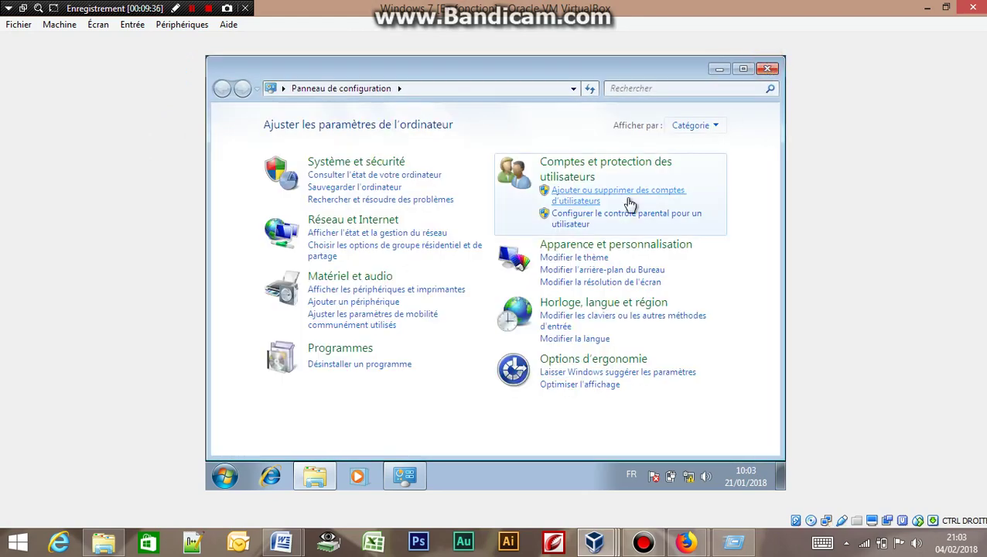
{"action": "left_click", "coordinate": [768, 68]}
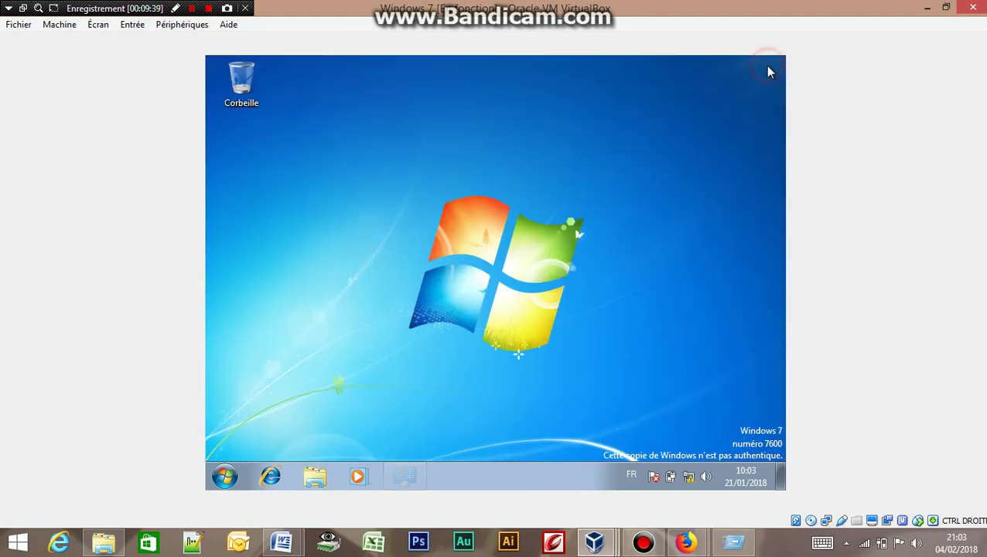
Step: Open Ordinateur with Win+E, dismiss AutoPlay, and open the VirtualBox Guest Additions drive D:
{"action": "left_click", "coordinate": [430, 251]}
{"action": "key", "text": "super+e"}
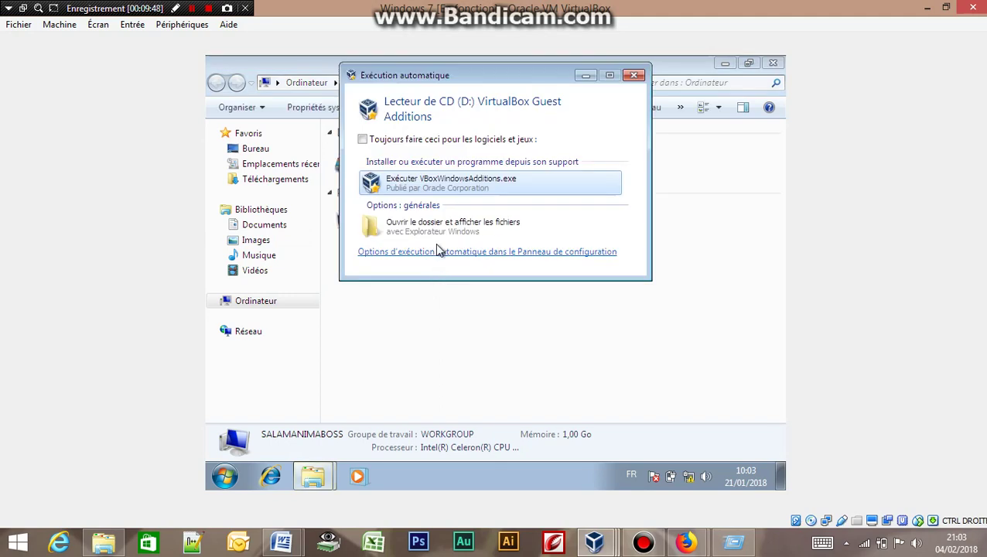
{"action": "key", "text": "Escape"}
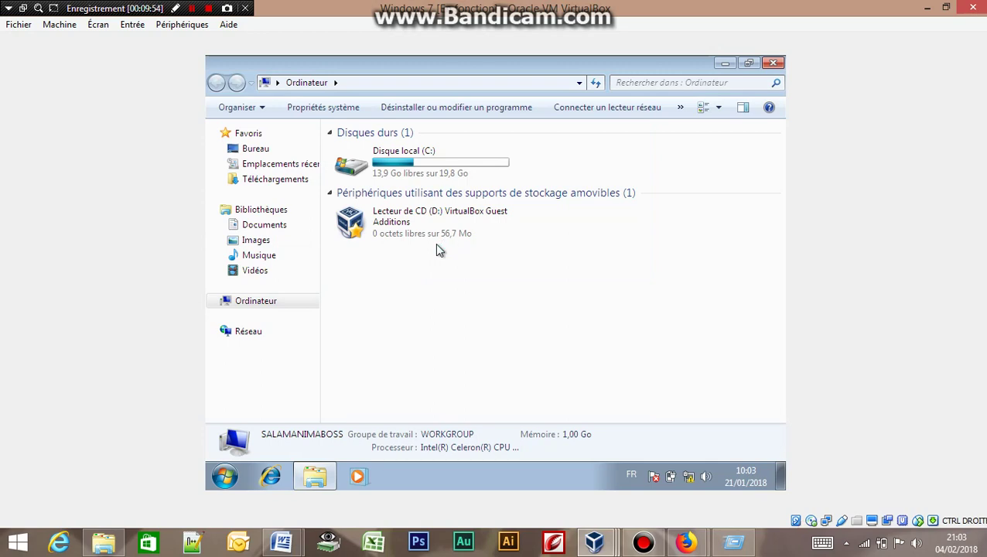
{"action": "double_click", "coordinate": [401, 220]}
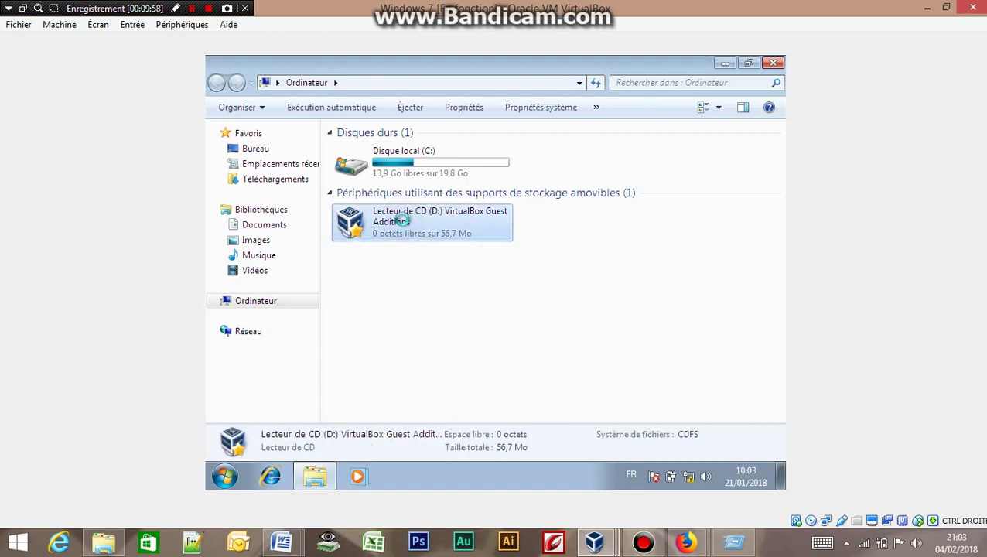